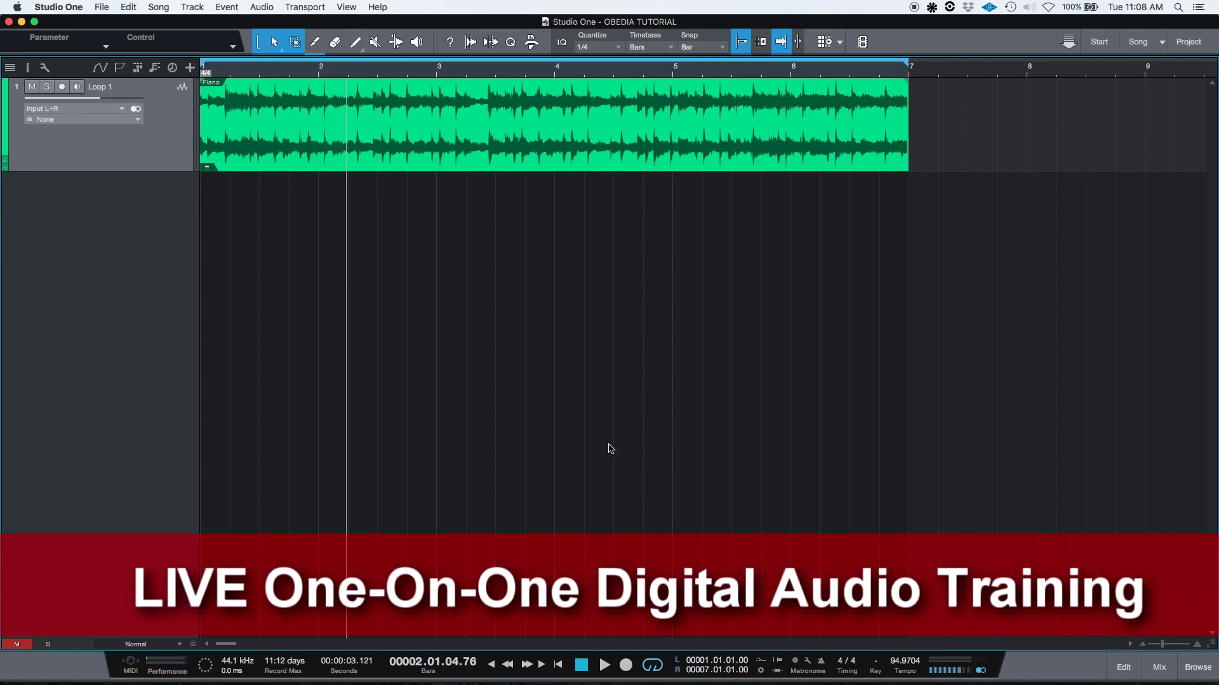
Return the playhead to bar 1 at the start of the Loop 1 piano loop.
click(582, 665)
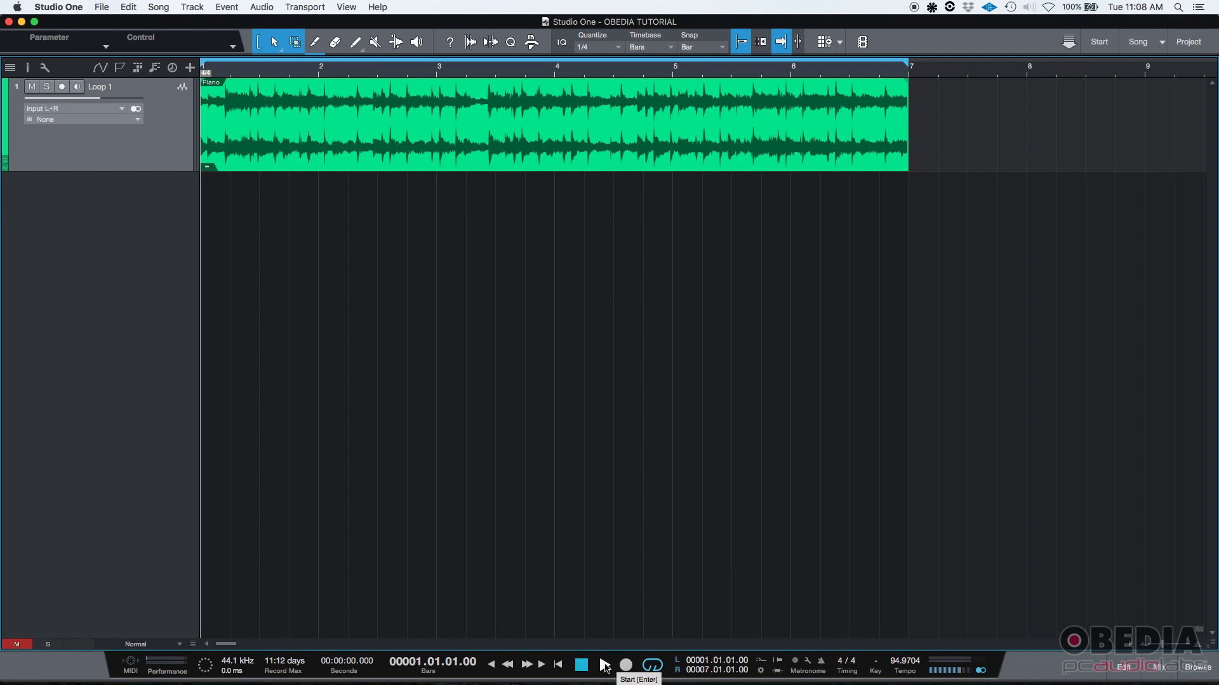
click(605, 667)
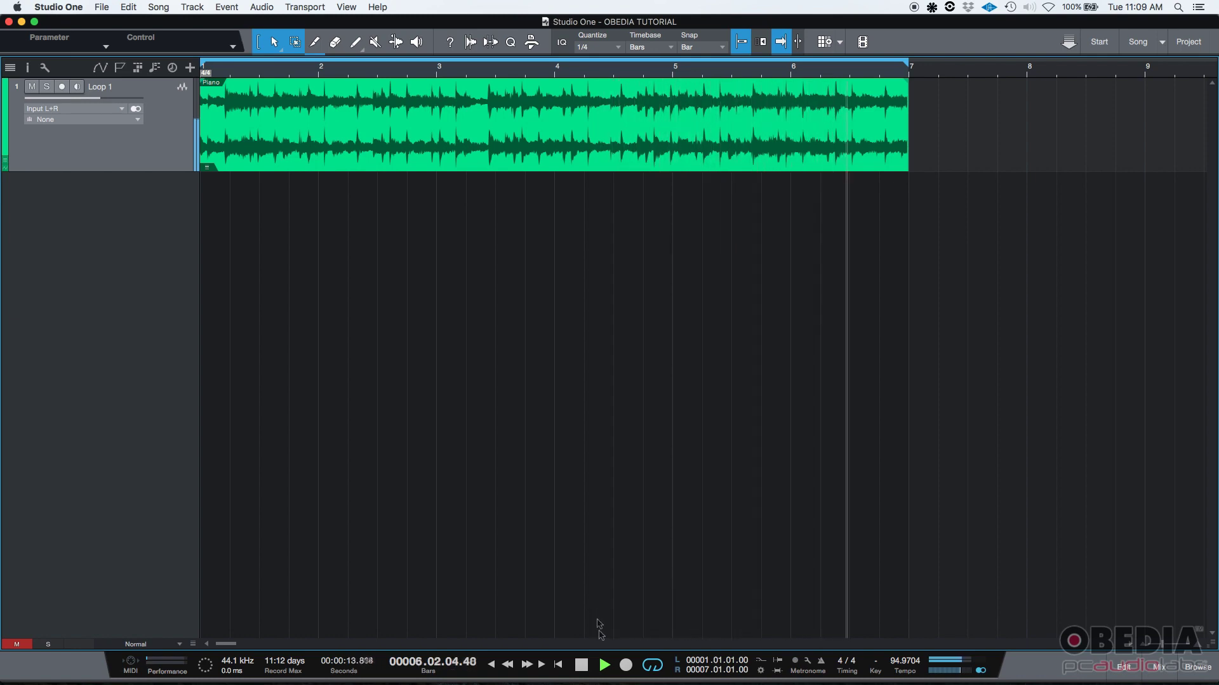
click(581, 666)
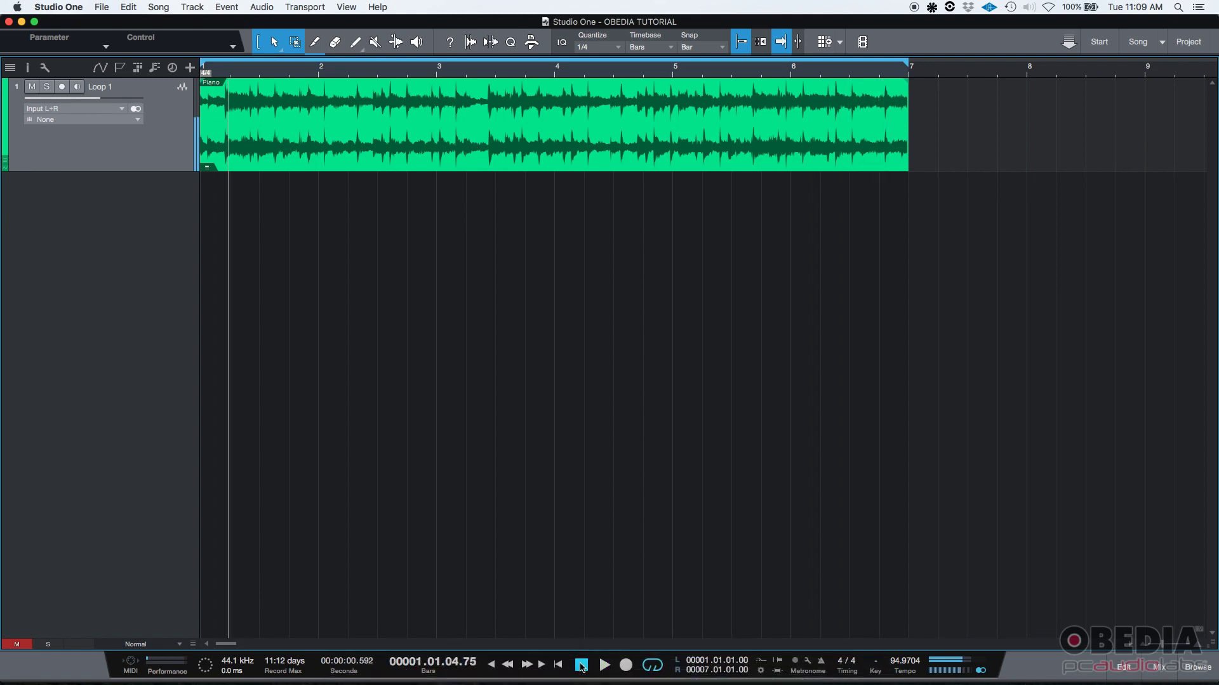
click(581, 665)
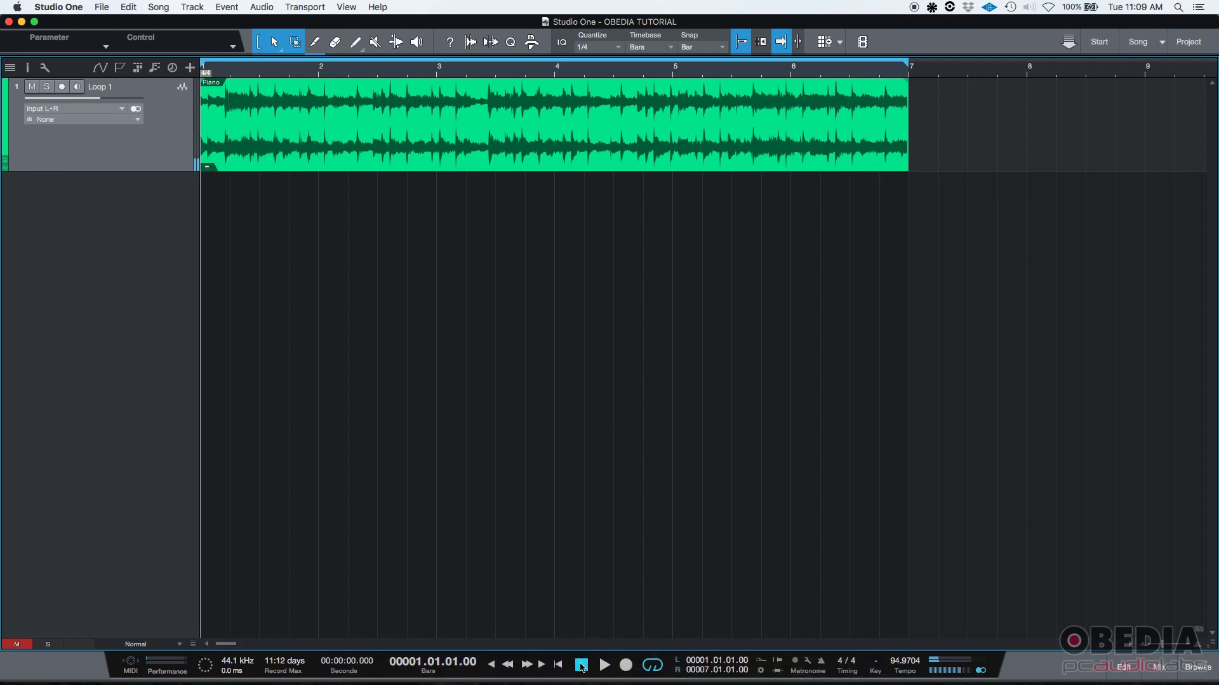
In the mixer, enlarge Loop 1's inserts area and add a PreSonus Bitcrusher insert.
click(1157, 667)
drag(66, 223, 71, 199)
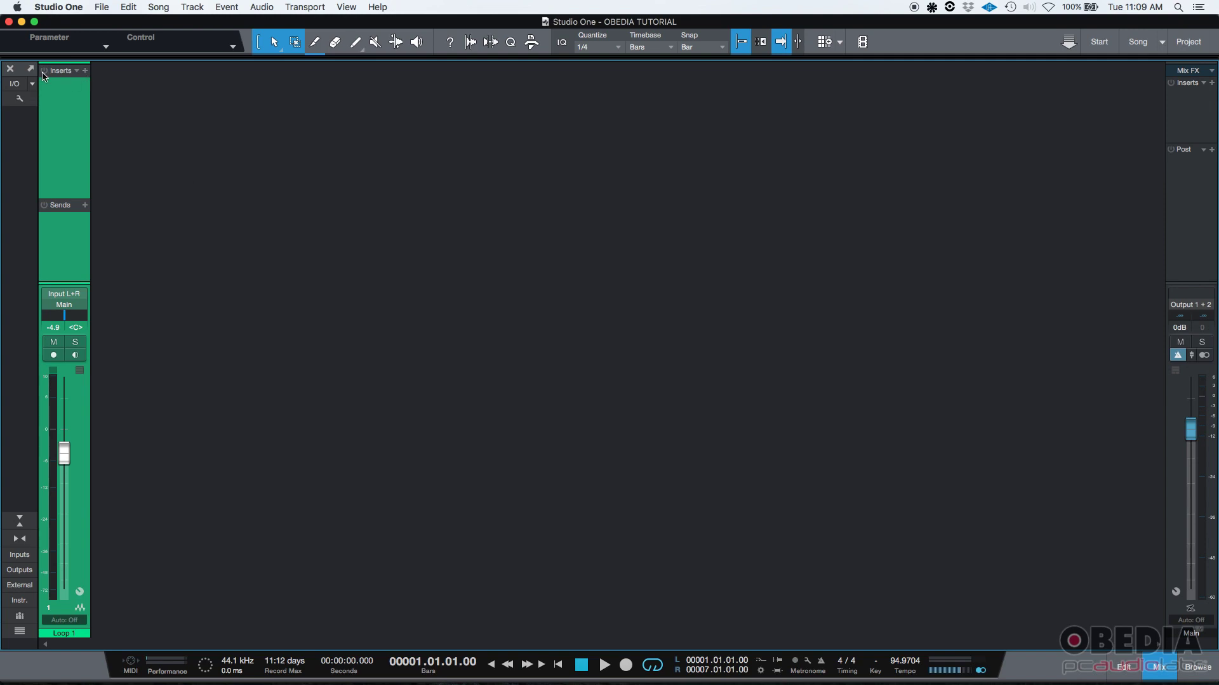
click(86, 72)
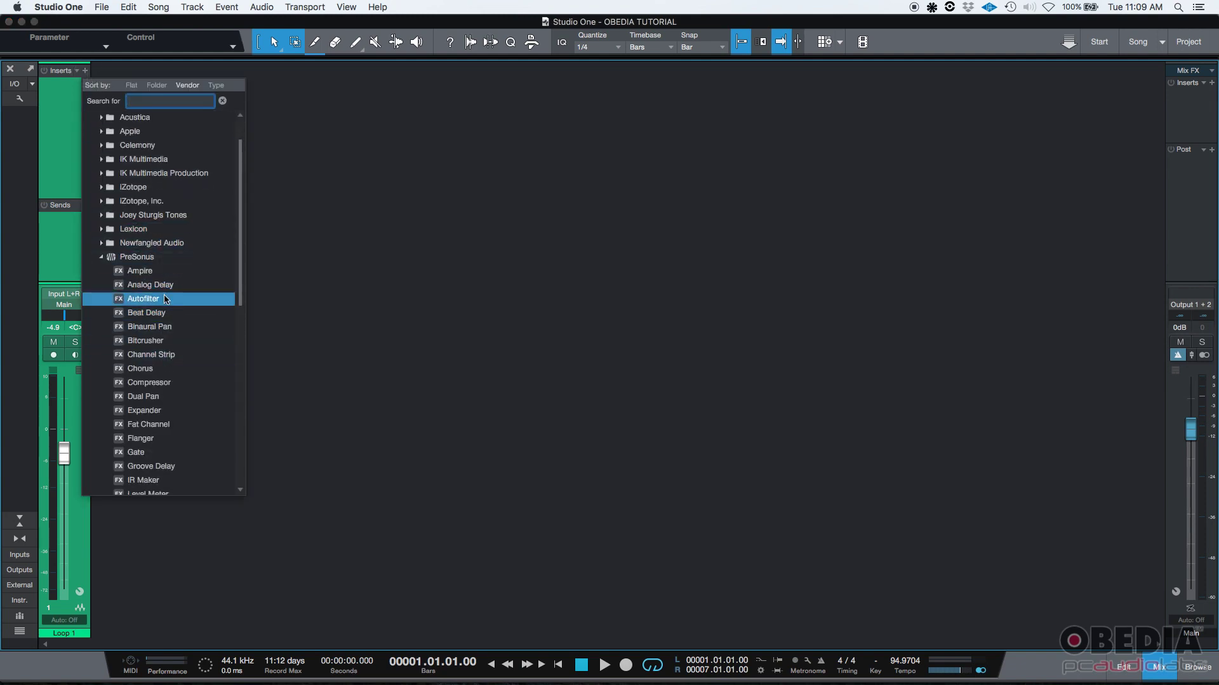
scroll(169, 280, down, 3)
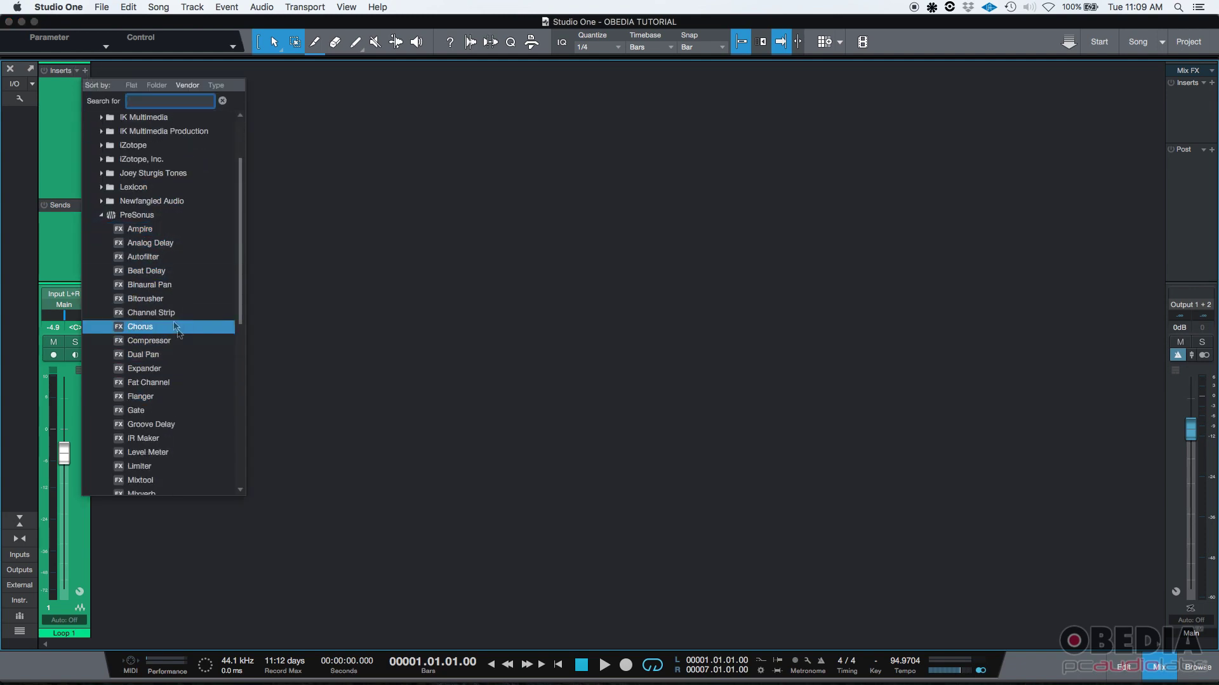
click(155, 300)
Set Bitcrusher Mix to 100 % and Bit Depth to 4, then play the loop.
drag(540, 145, 509, 150)
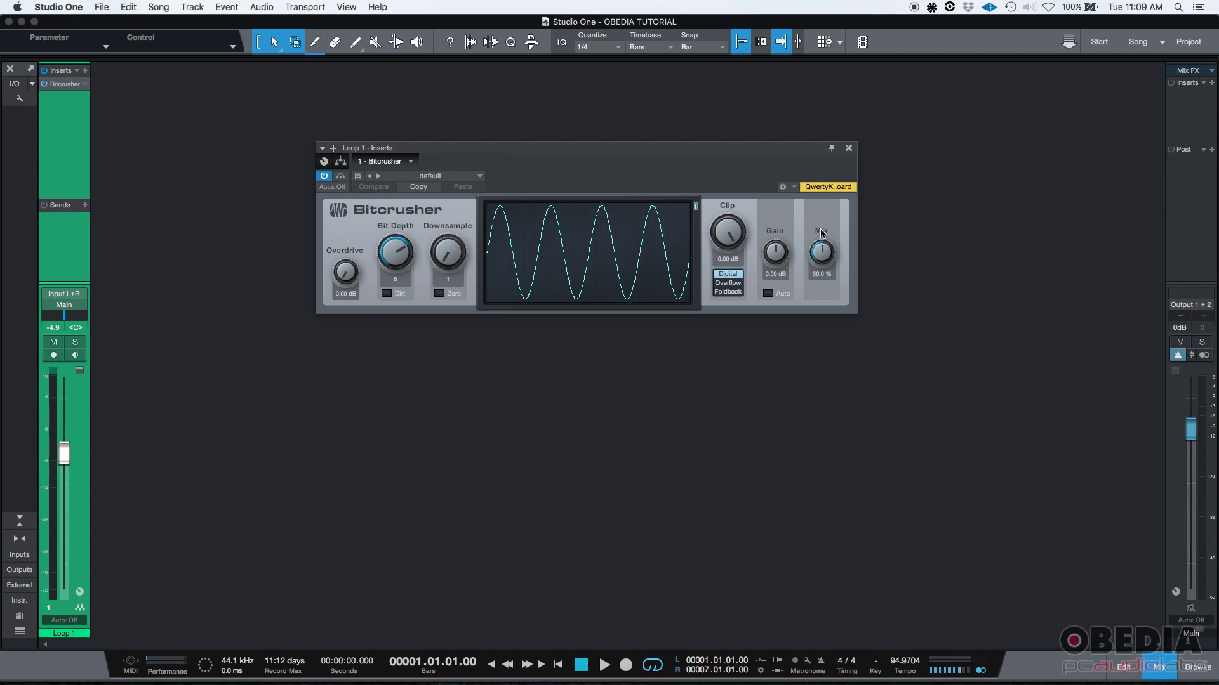
drag(821, 235, 828, 176)
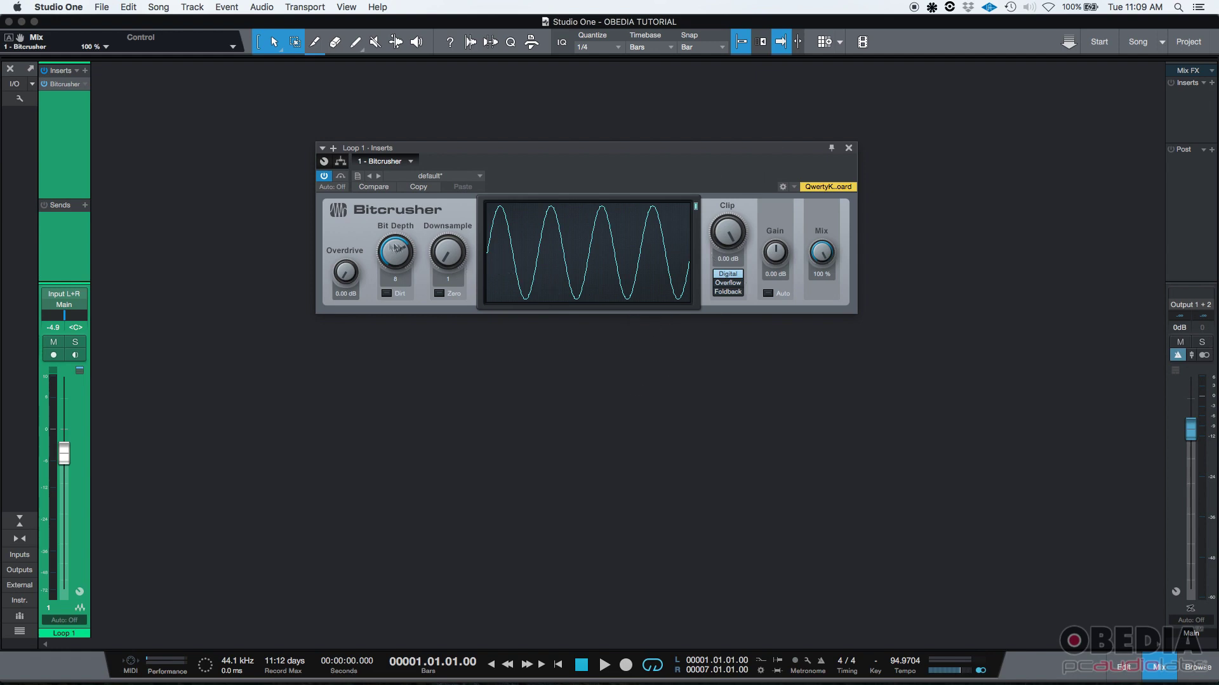
drag(402, 247, 396, 243)
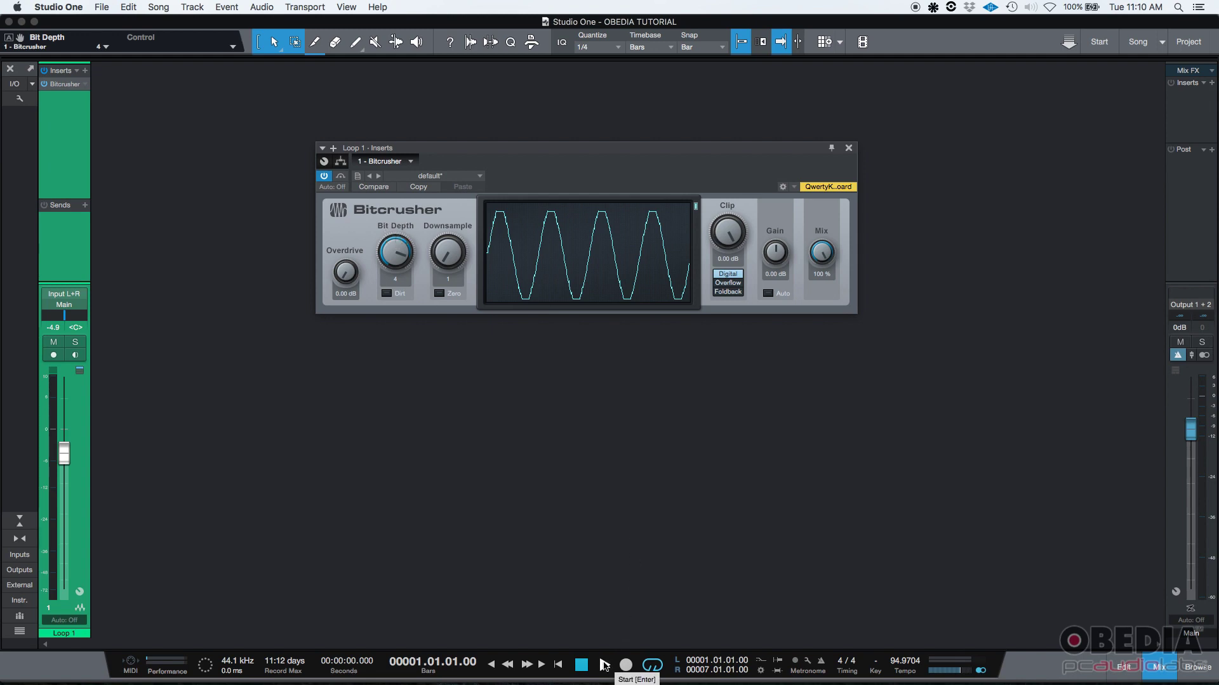
click(604, 664)
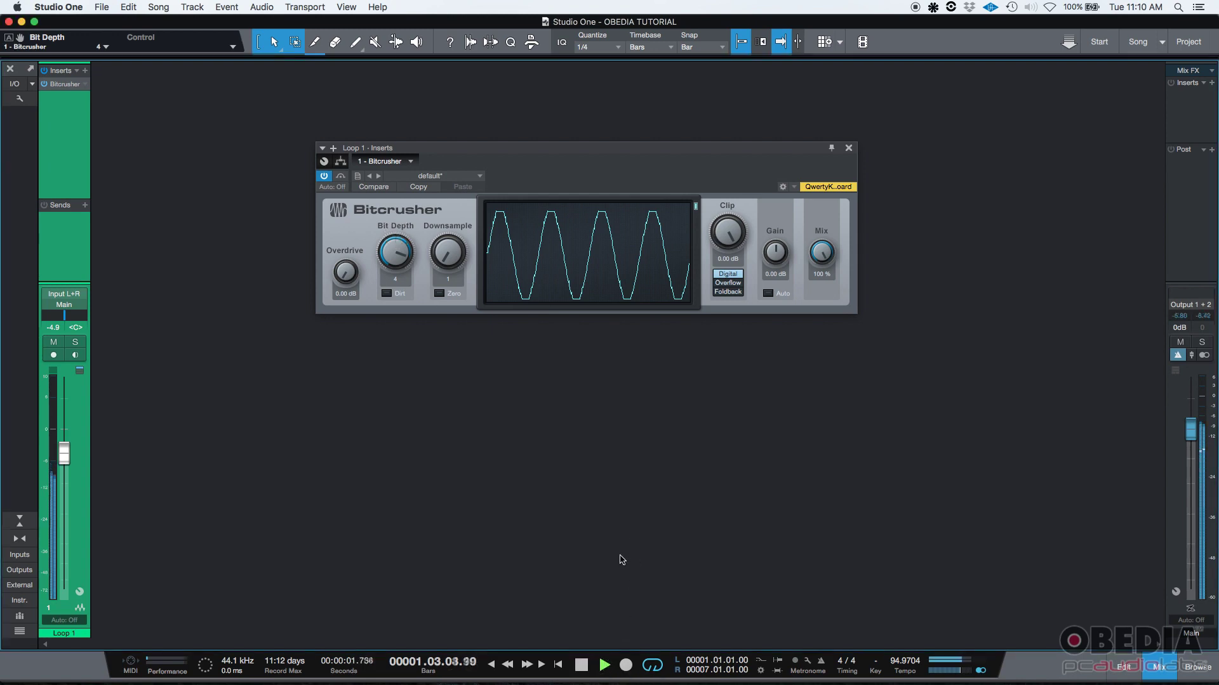
Stop playback and sweep Bitcrusher Mix through 50 %, near 100 %, and 50 %, ending at 0 %.
click(583, 665)
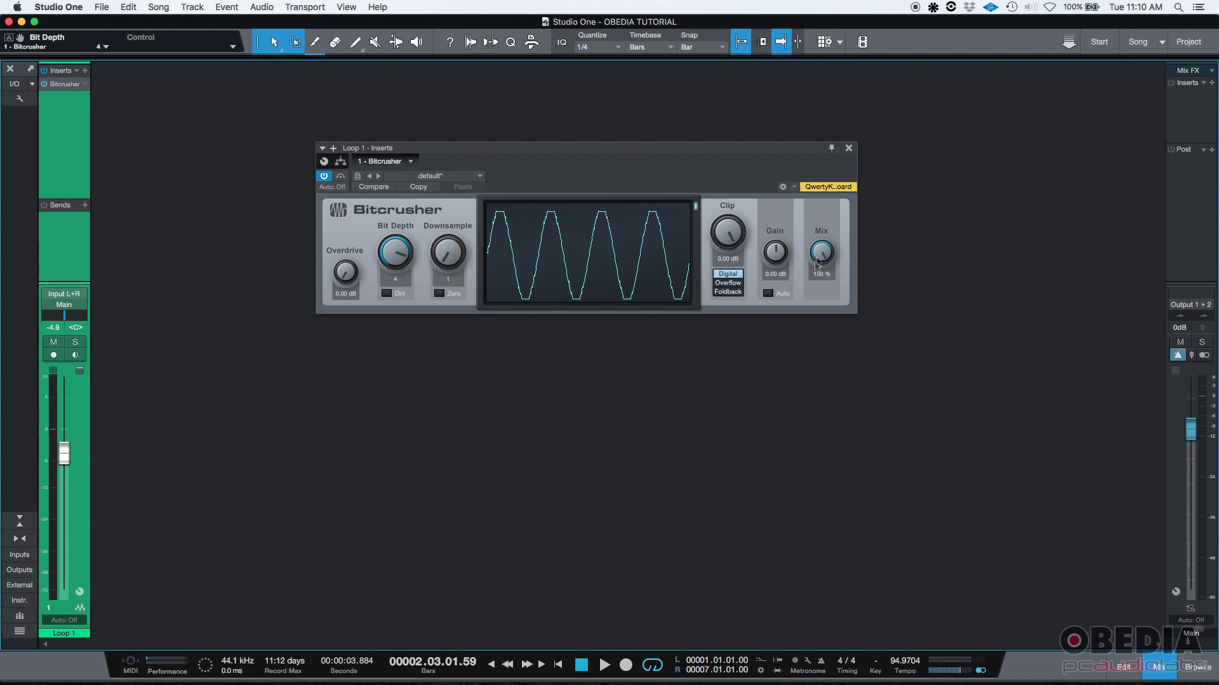
mouse_move(818, 266)
mouse_down()
mouse_move(824, 330)
mouse_move(825, 155)
mouse_move(816, 351)
mouse_move(829, 263)
mouse_up()
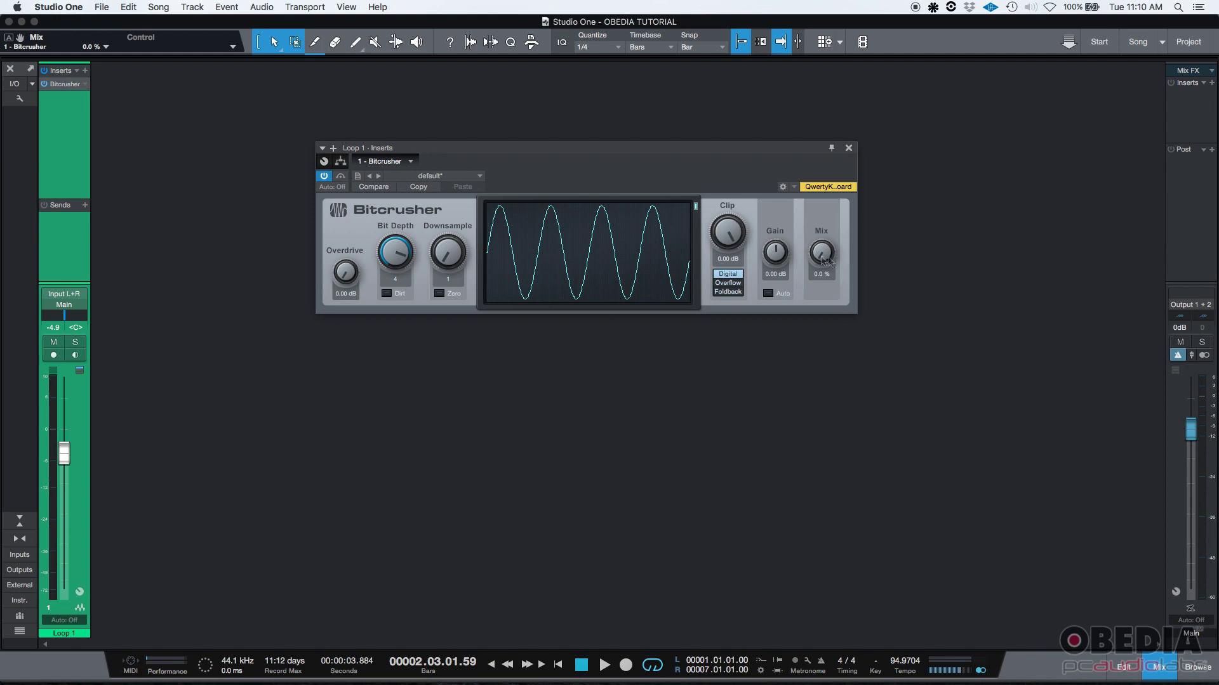
drag(821, 253, 835, 111)
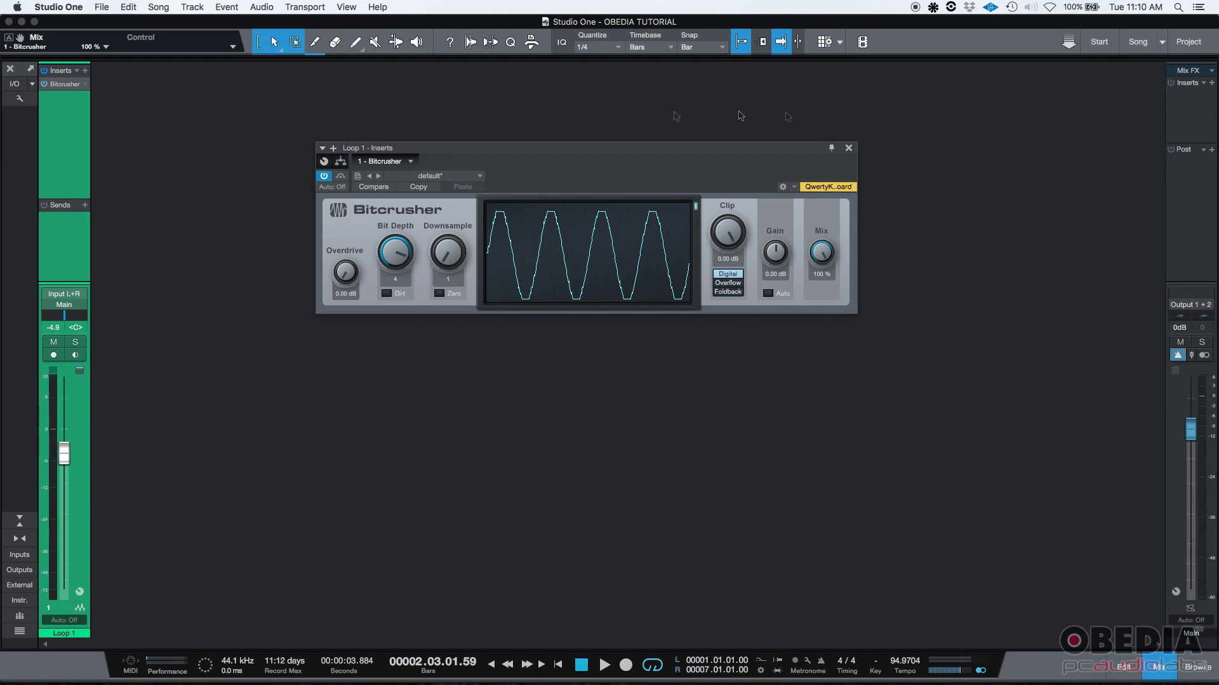
drag(821, 253, 822, 320)
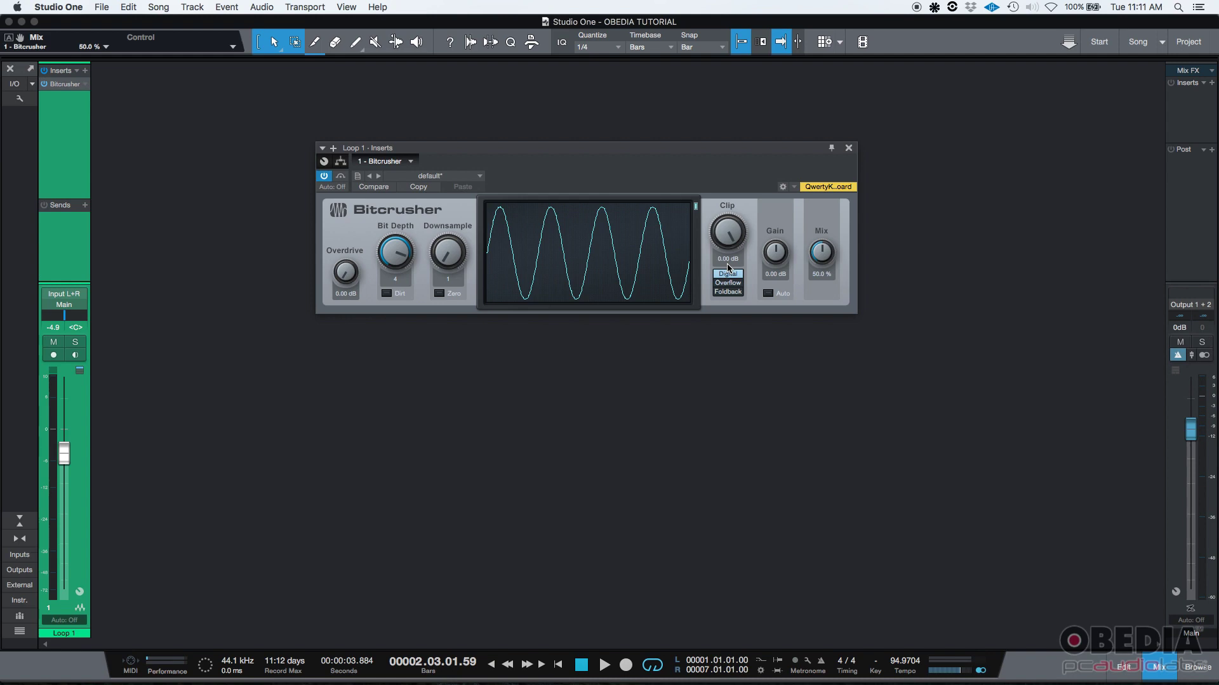
drag(822, 252, 814, 327)
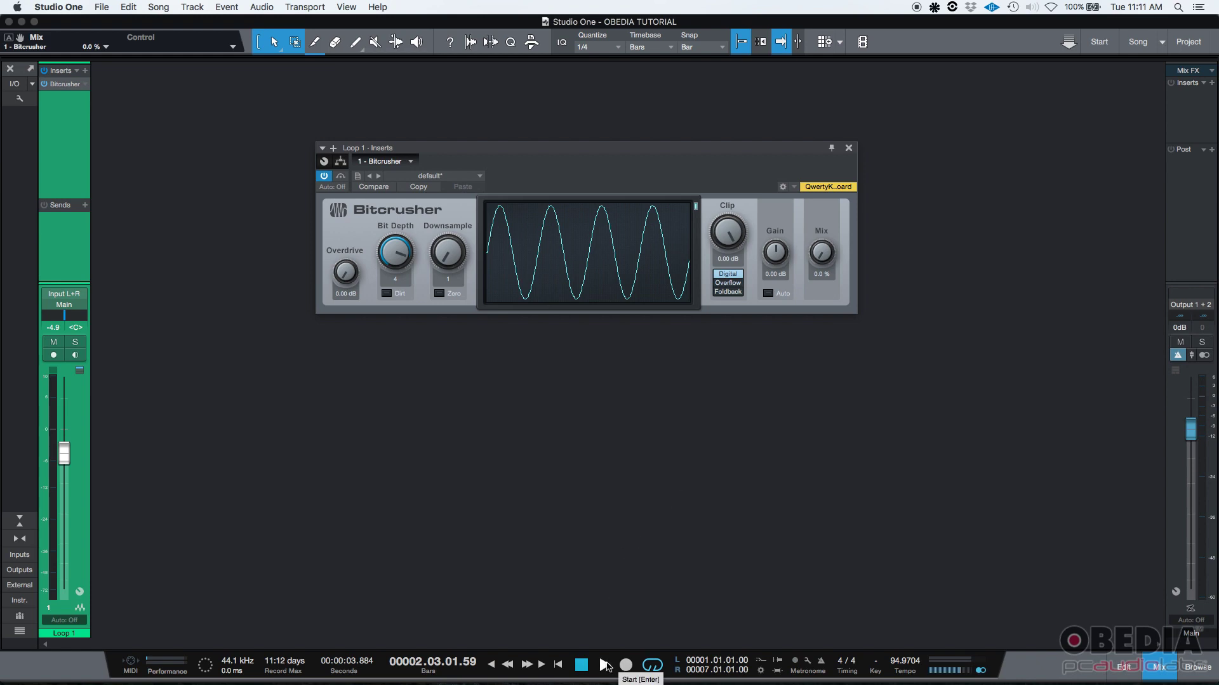
Audition the dry loop, then raise Bitcrusher Mix to about 50 % and audition the blend.
click(604, 665)
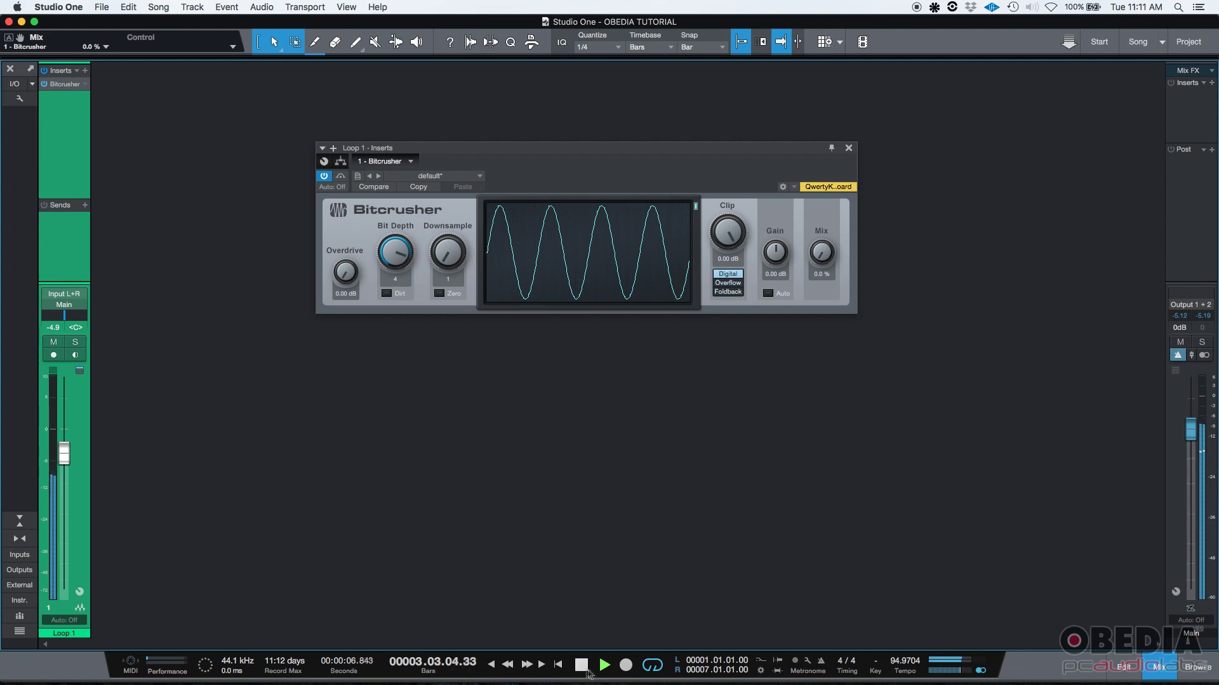
click(583, 665)
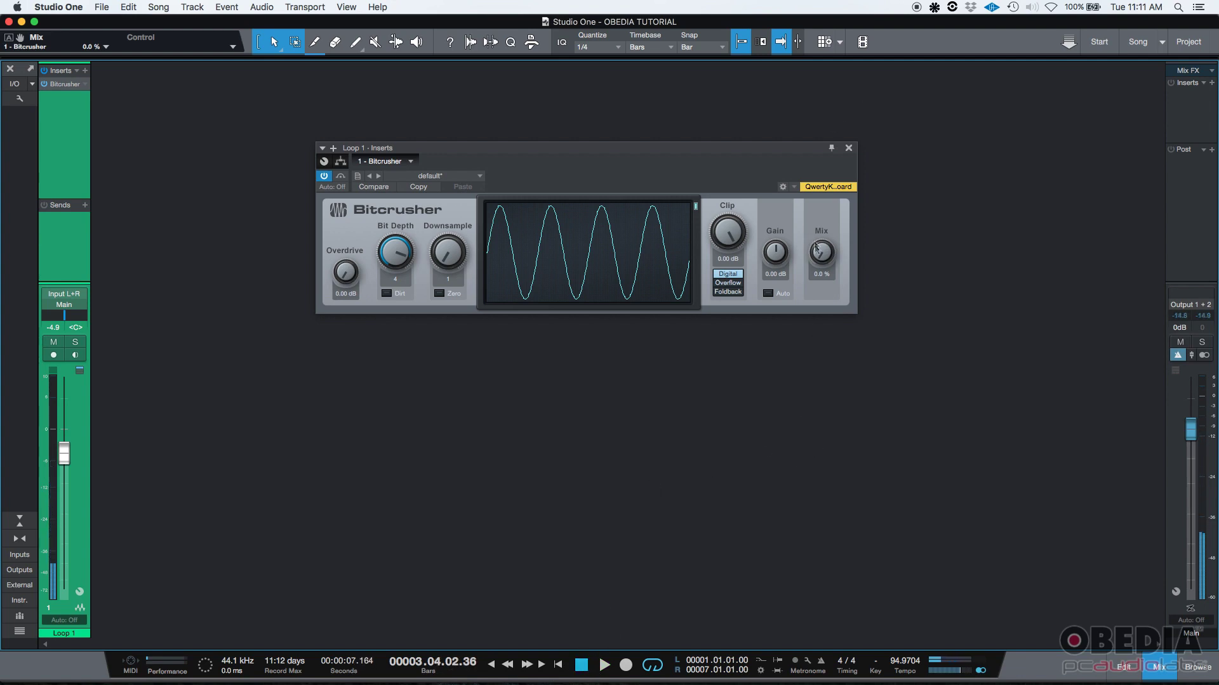
click(822, 247)
drag(822, 247, 814, 181)
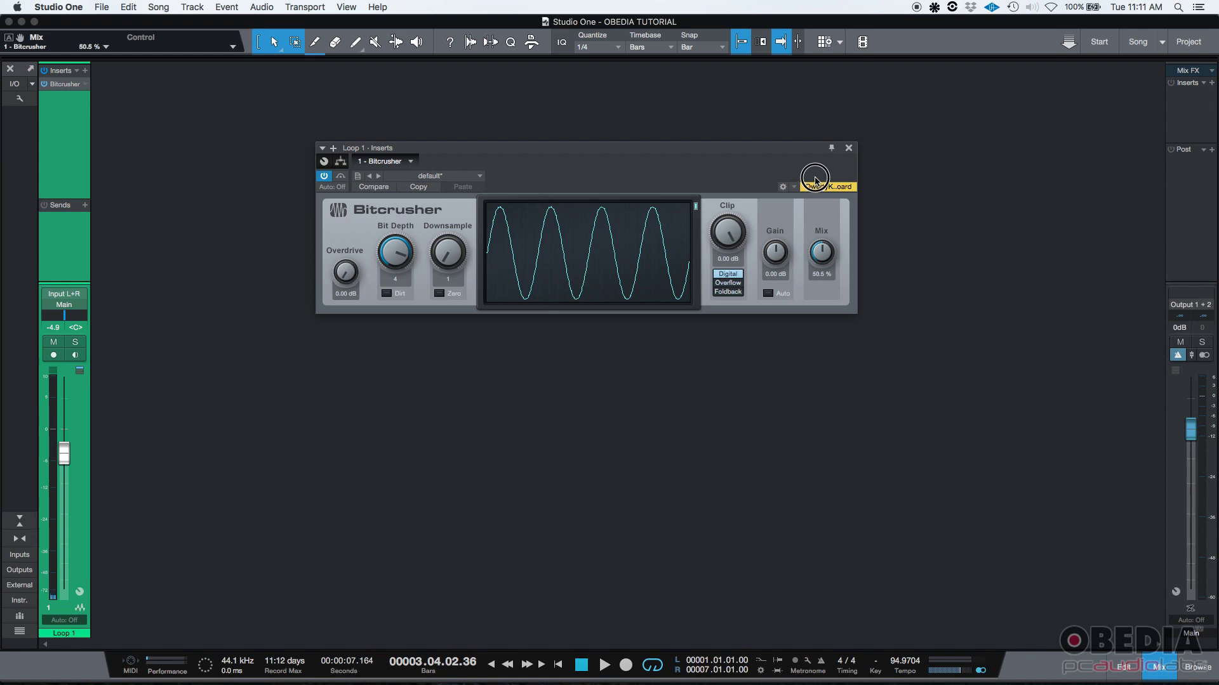
click(605, 665)
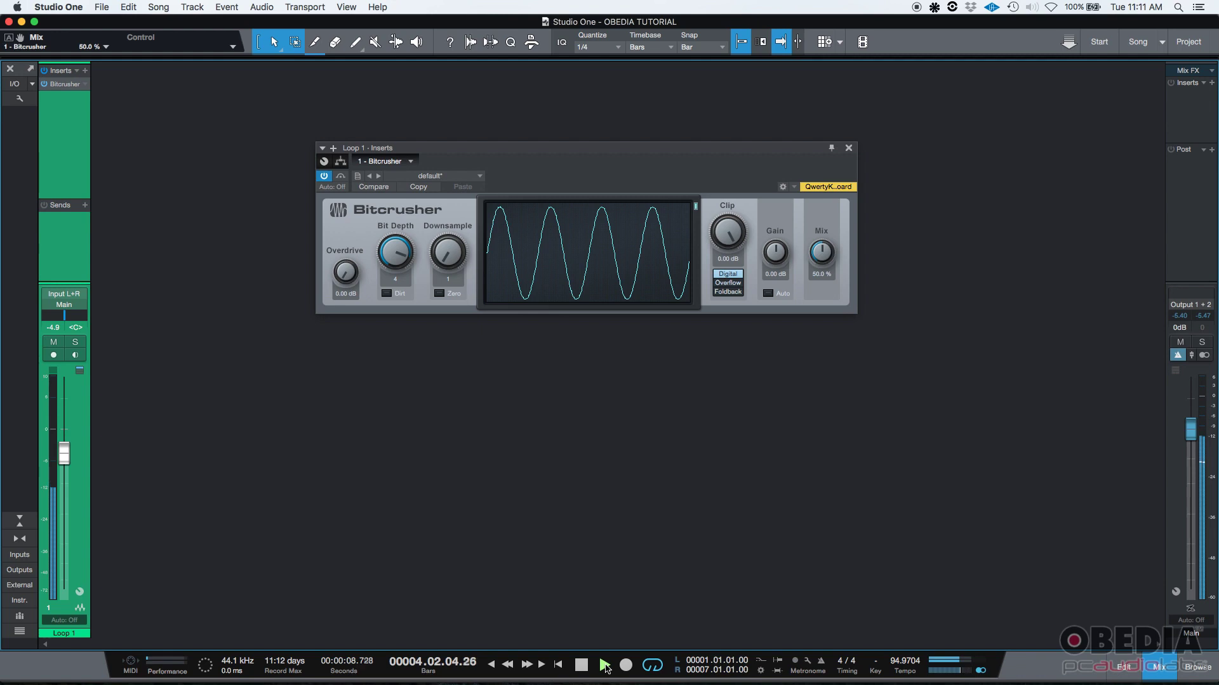
key(space)
Audition Mix around 25 %, settle Bitcrusher Mix at 8.5 %, and switch to Firefox.
drag(822, 252, 824, 308)
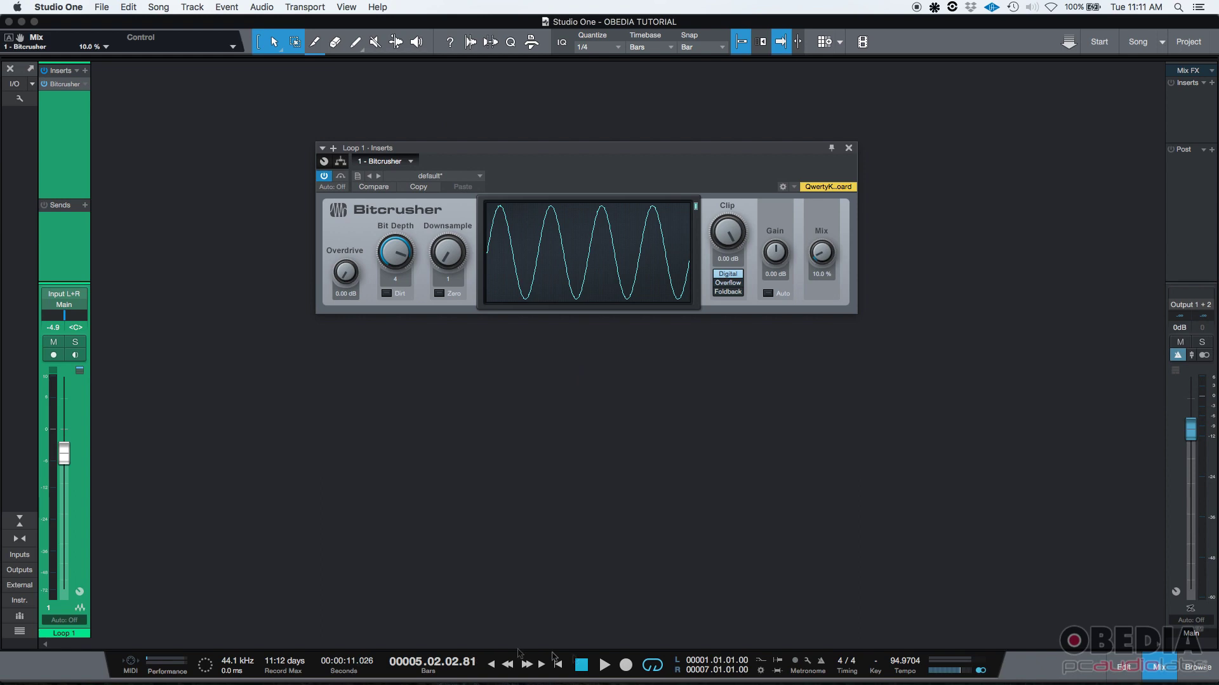
click(603, 666)
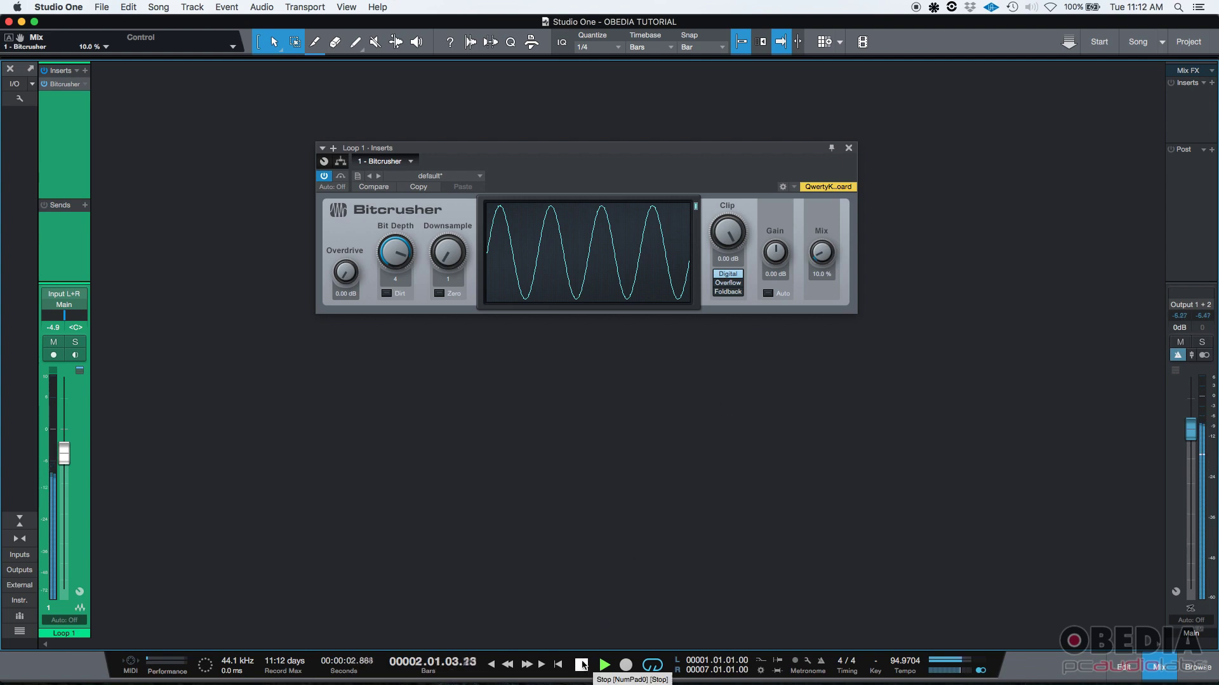
click(582, 665)
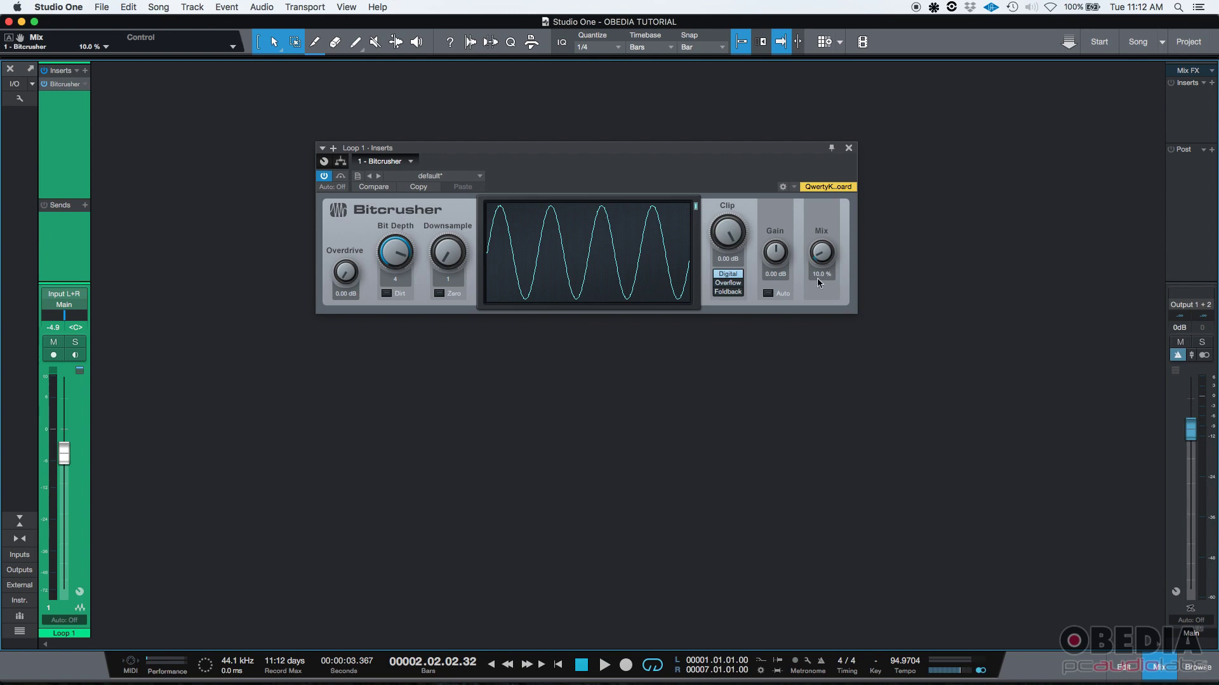
drag(825, 267, 847, 154)
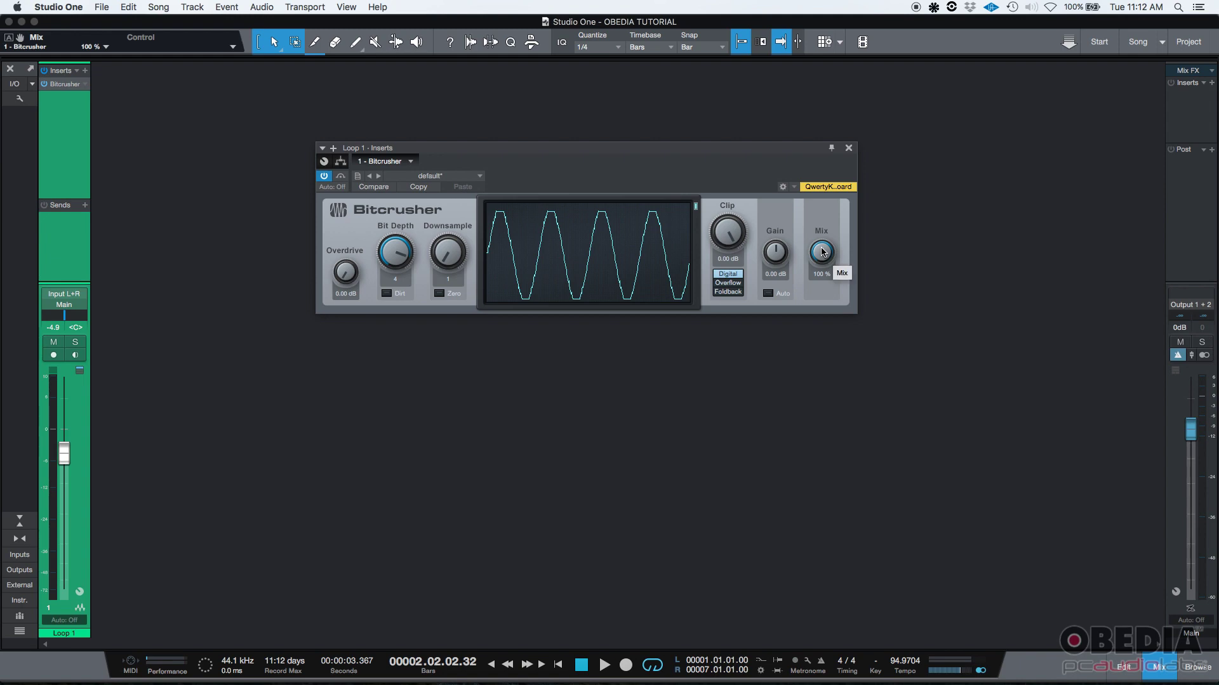
drag(822, 253, 813, 307)
key(super+Tab)
key(super+Tab)
key(super+Tab)
key(super+Tab)
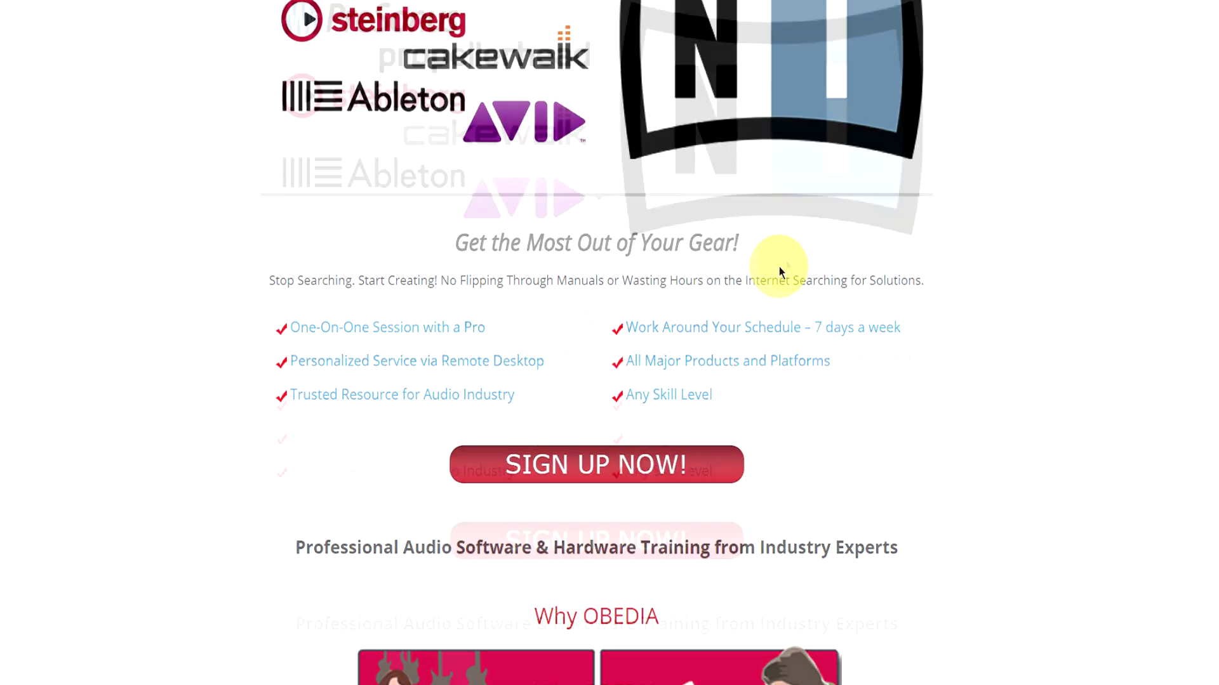
Scroll the OBEDIA site to Rates and Services and open the SIGN UP NOW! form.
scroll(779, 264, down, 20)
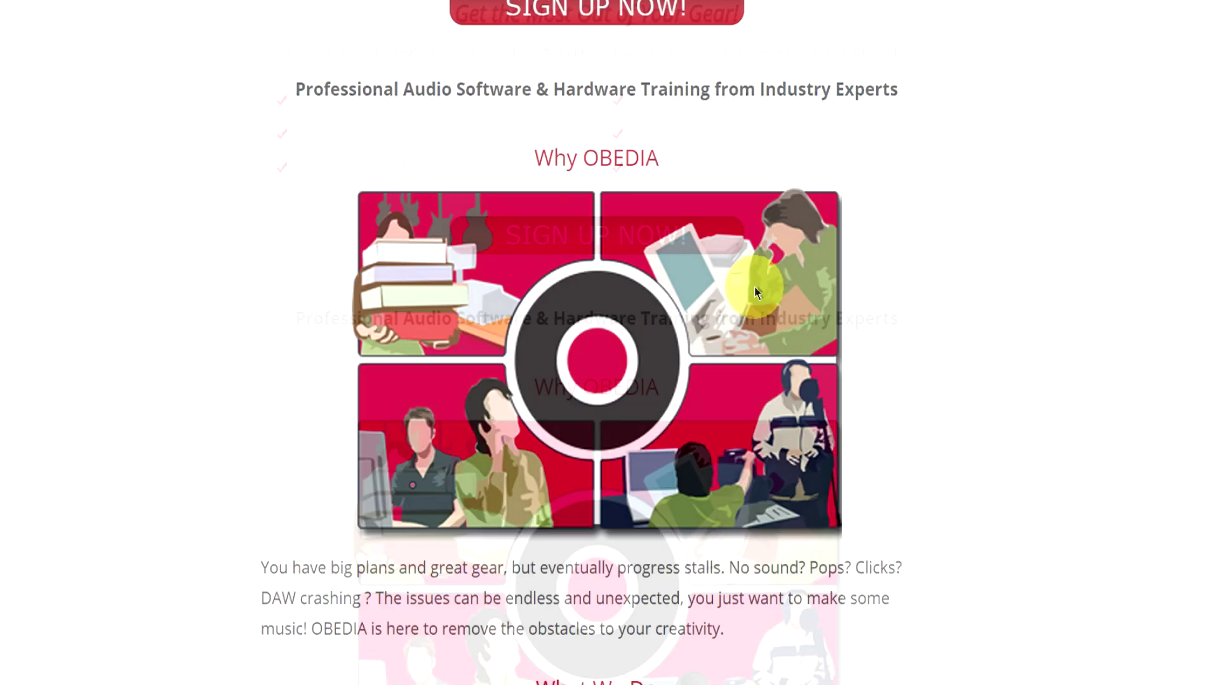
scroll(717, 311, down, 12)
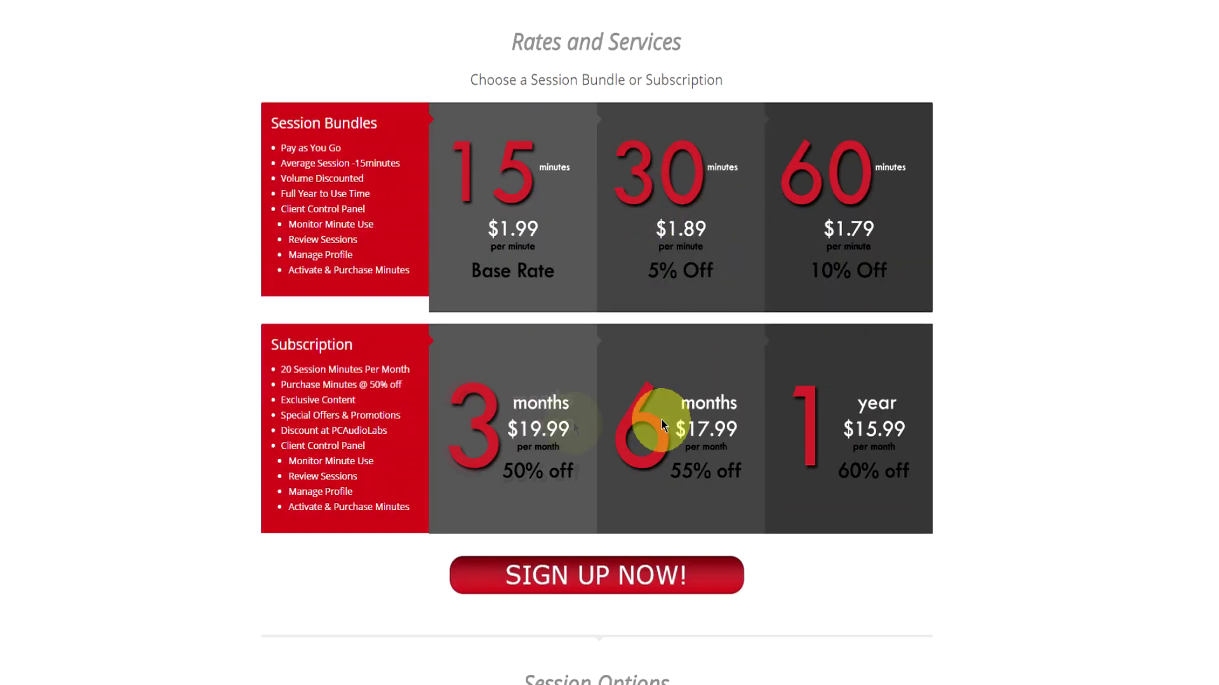
scroll(723, 438, down, 3)
click(620, 424)
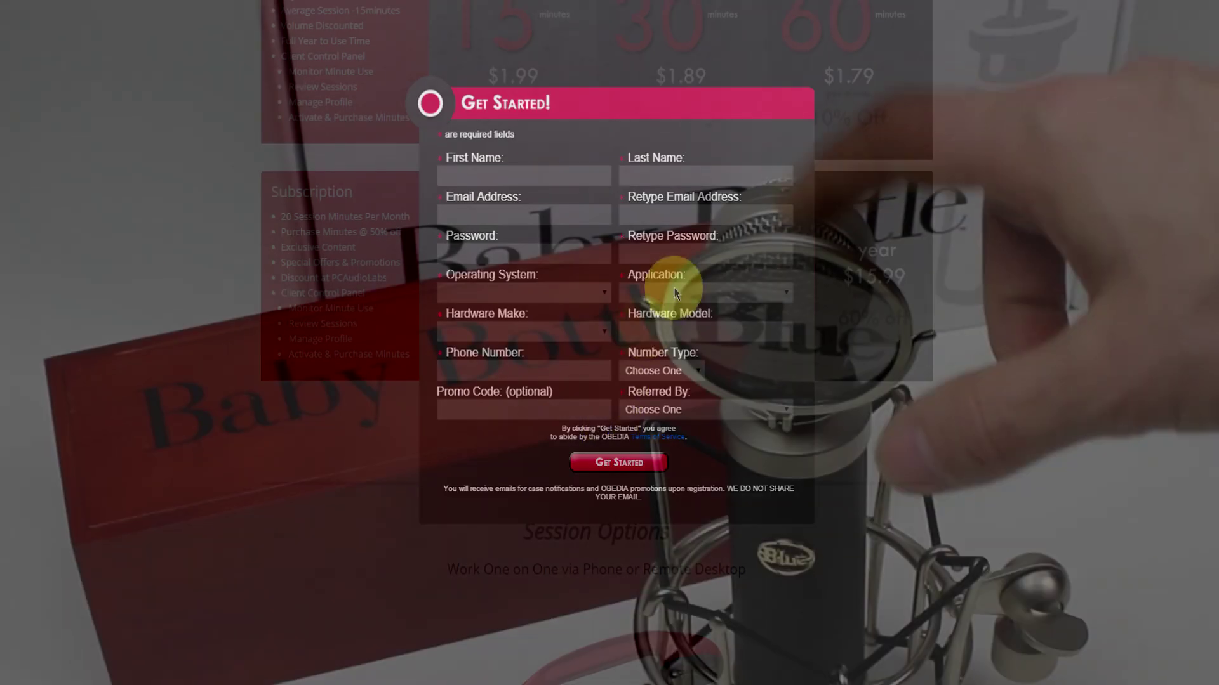